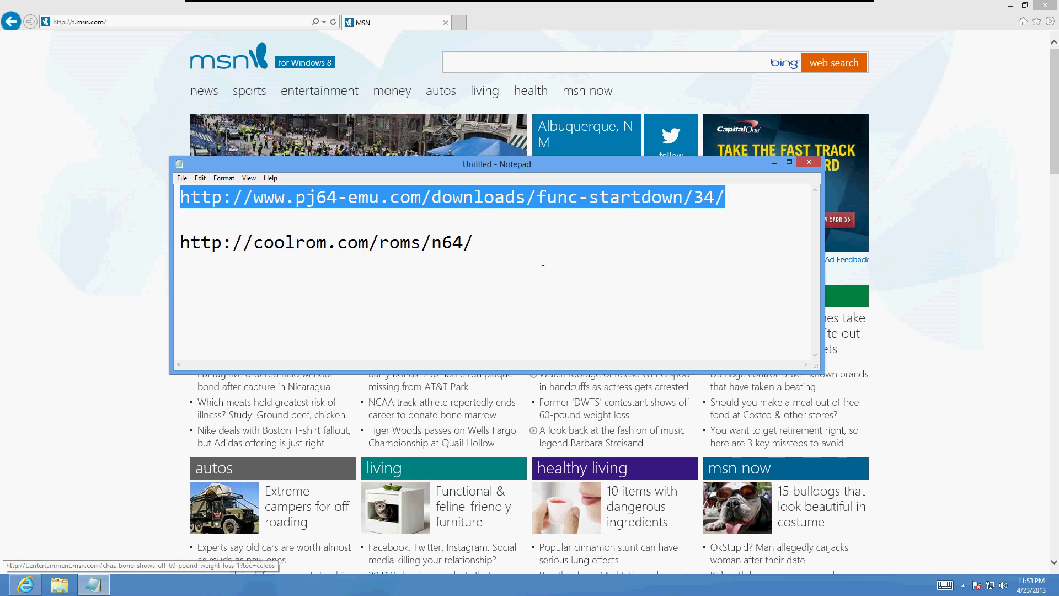
left_click(474, 241)
left_click_drag(724, 197, 430, 197)
left_click(180, 219)
key("shift+Up")
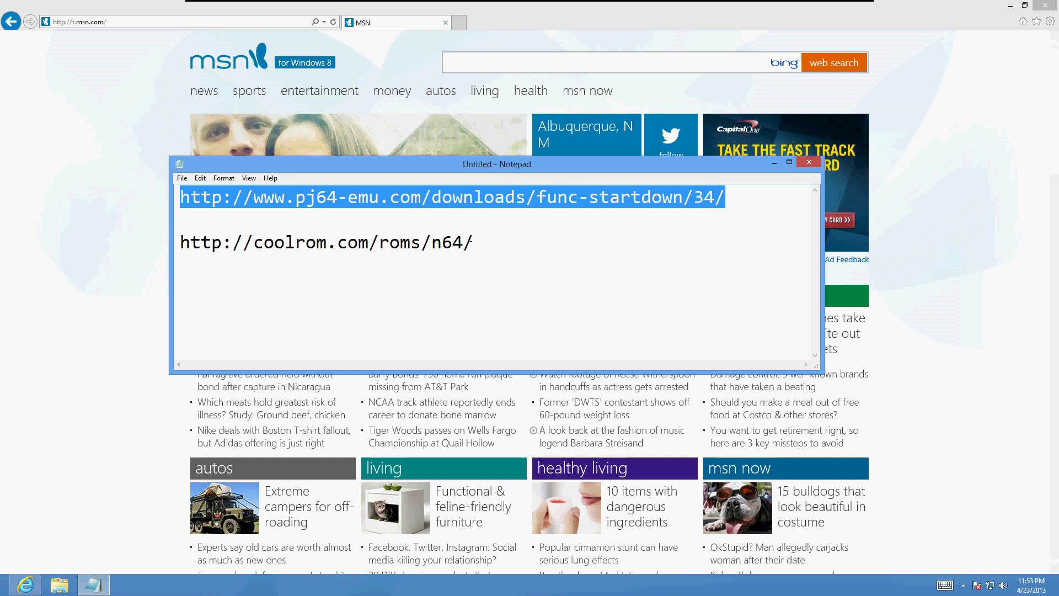
left_click_drag(473, 241, 180, 243)
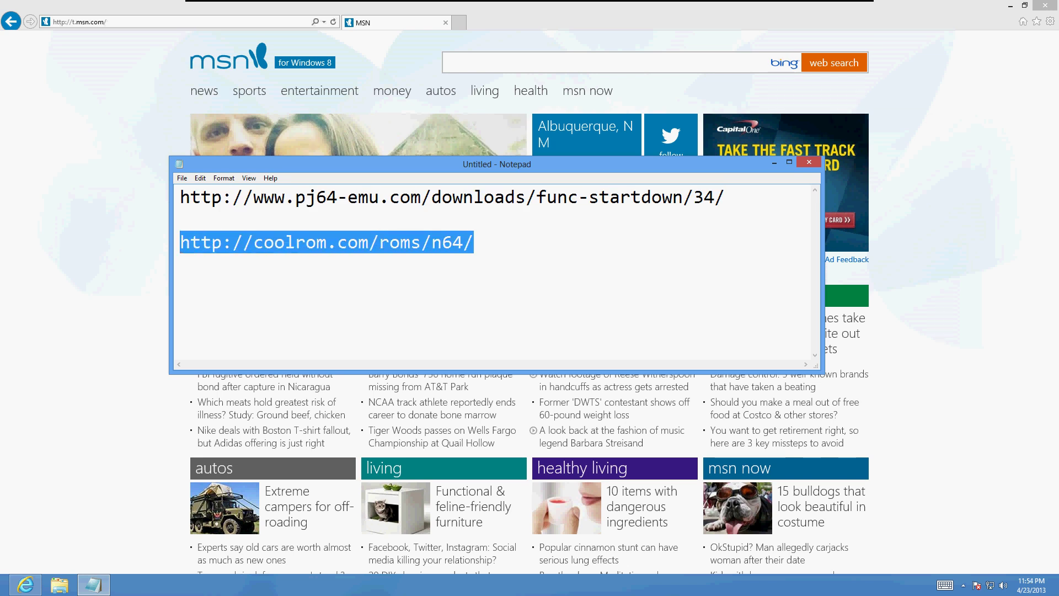
left_click(492, 223)
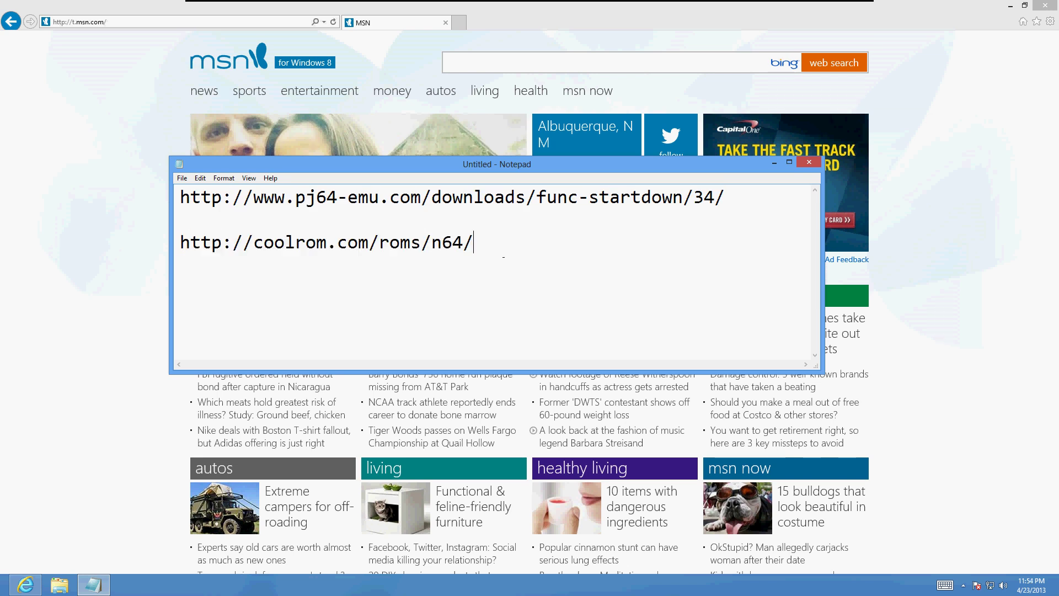
Copy the pj64-emu.com download address from the Notepad note and open it in Internet Explorer
left_click_drag(724, 197, 179, 197)
key("ctrl+c")
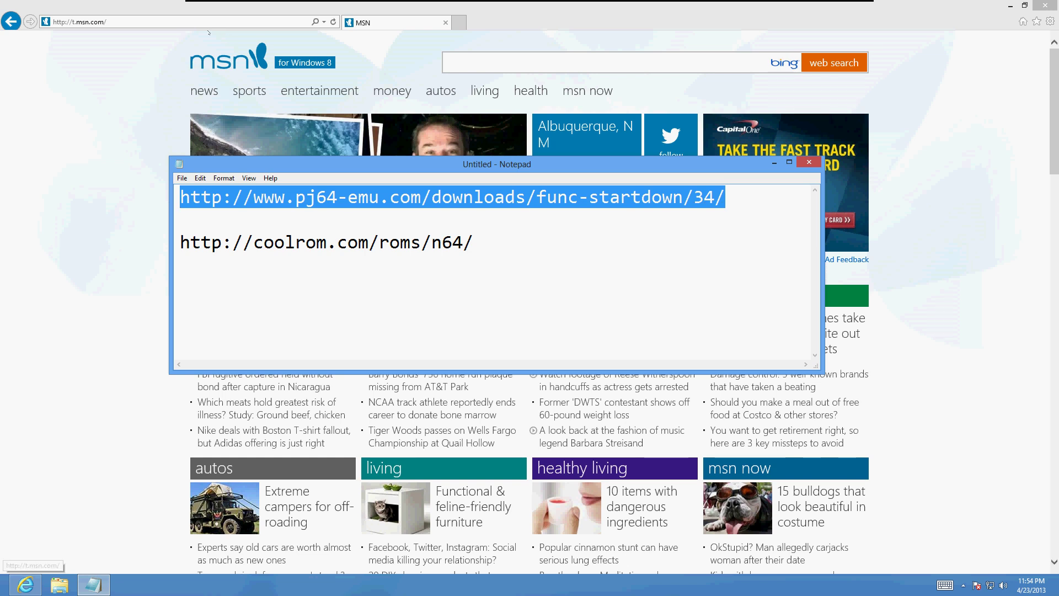
left_click(177, 21)
key("ctrl+v")
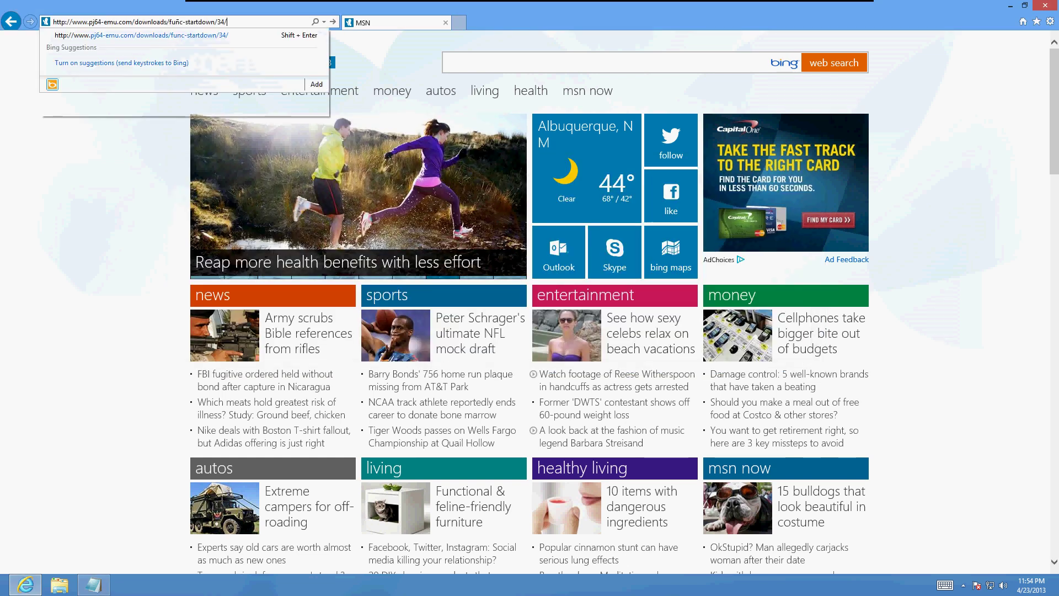
key("Return")
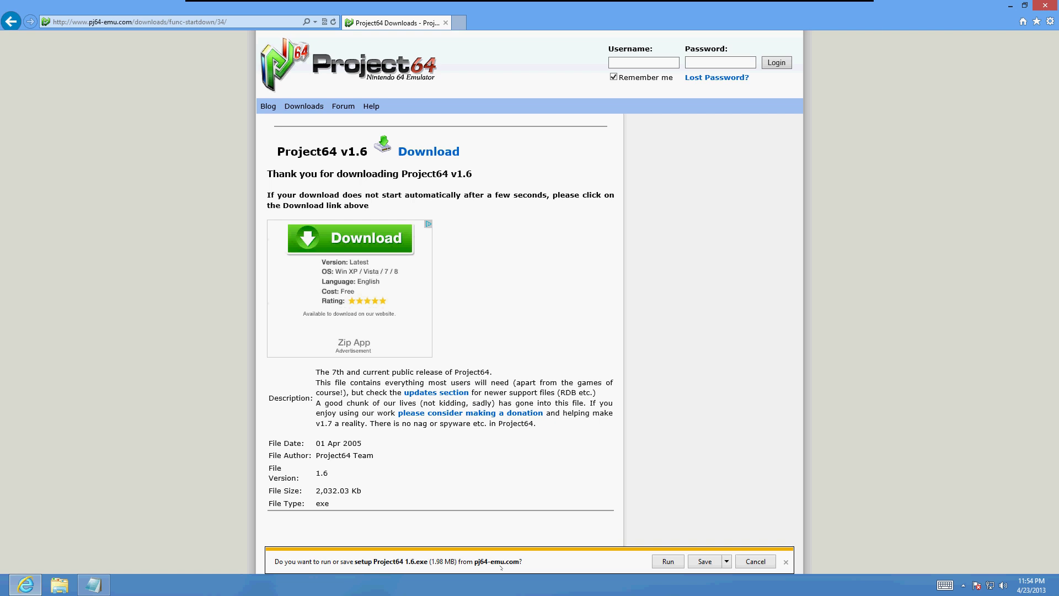
Run setup Project64 1.6.exe from the download page and start the installation with the default settings
left_click(666, 561)
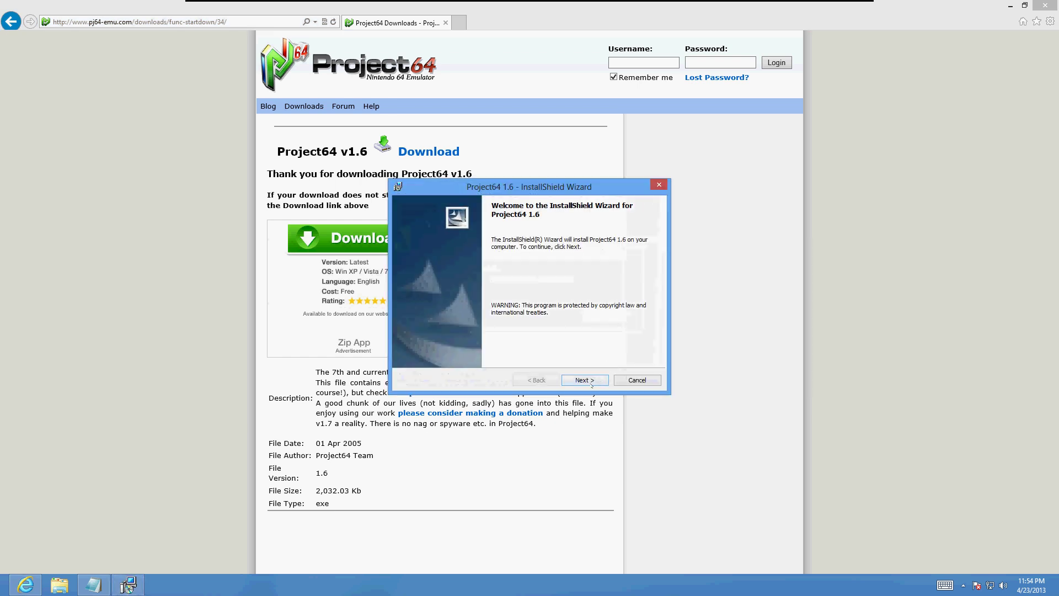
left_click(590, 381)
left_click(587, 380)
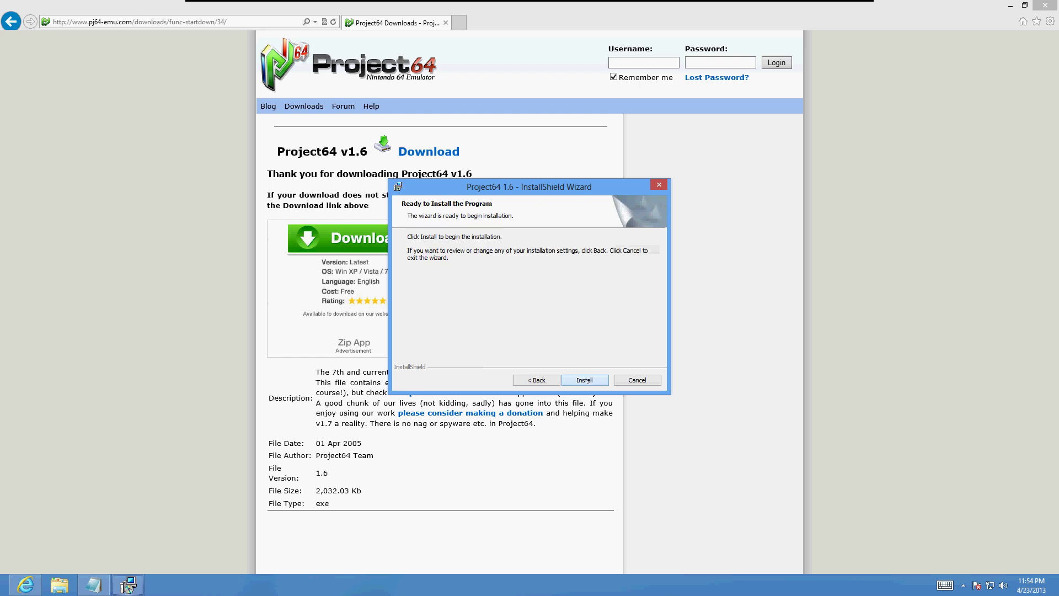
left_click(585, 380)
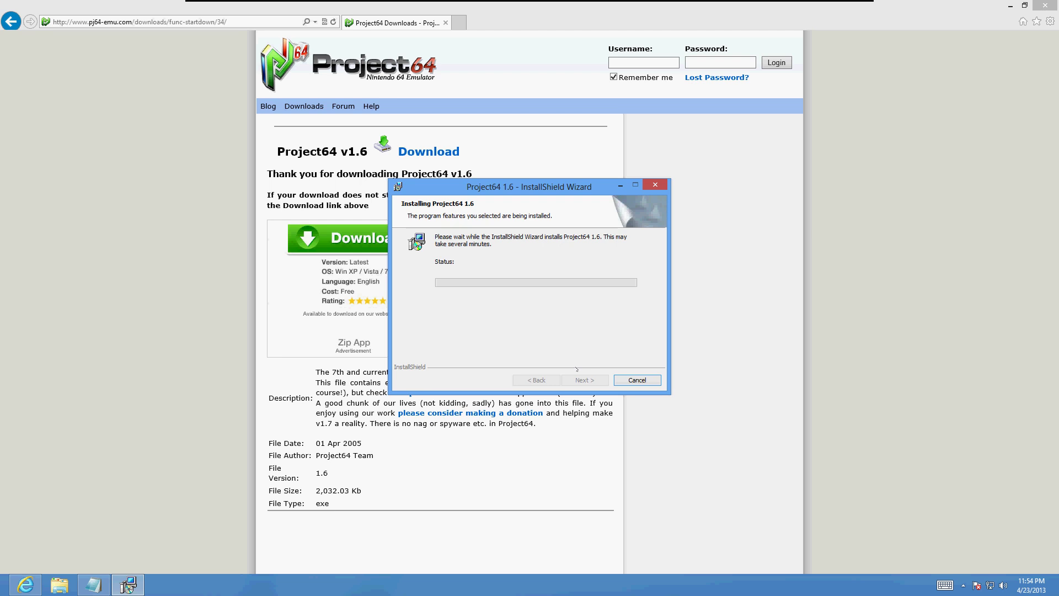
left_click(459, 22)
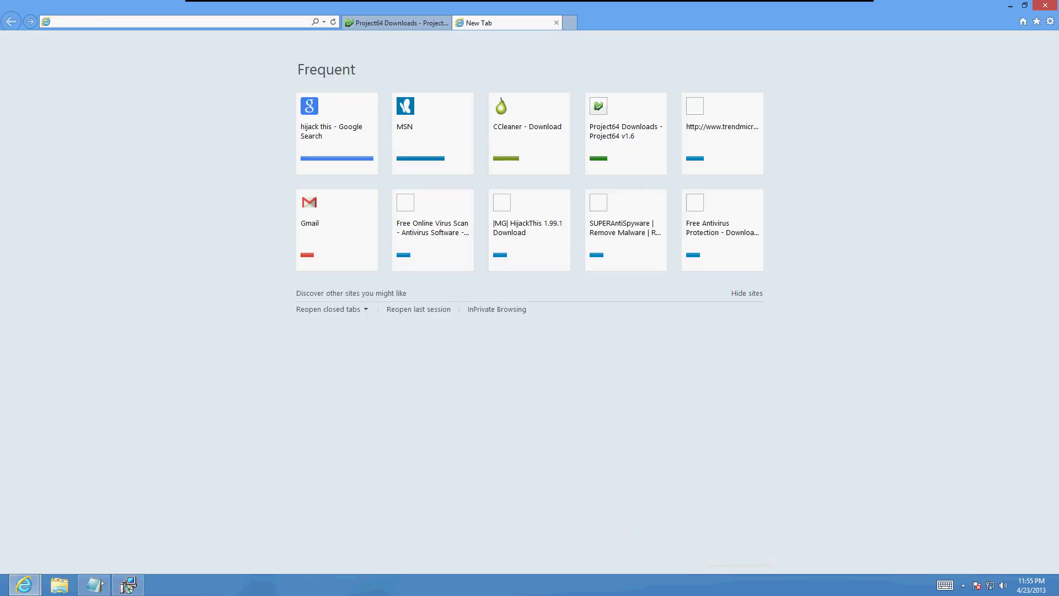
key("alt+Tab")
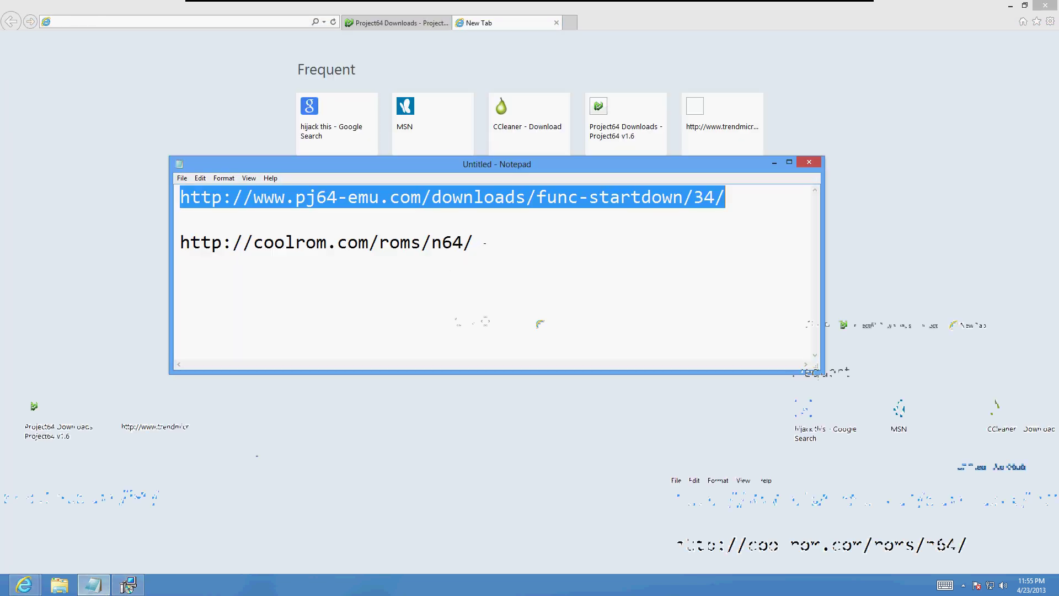
left_click_drag(485, 243, 294, 242)
left_click(305, 243)
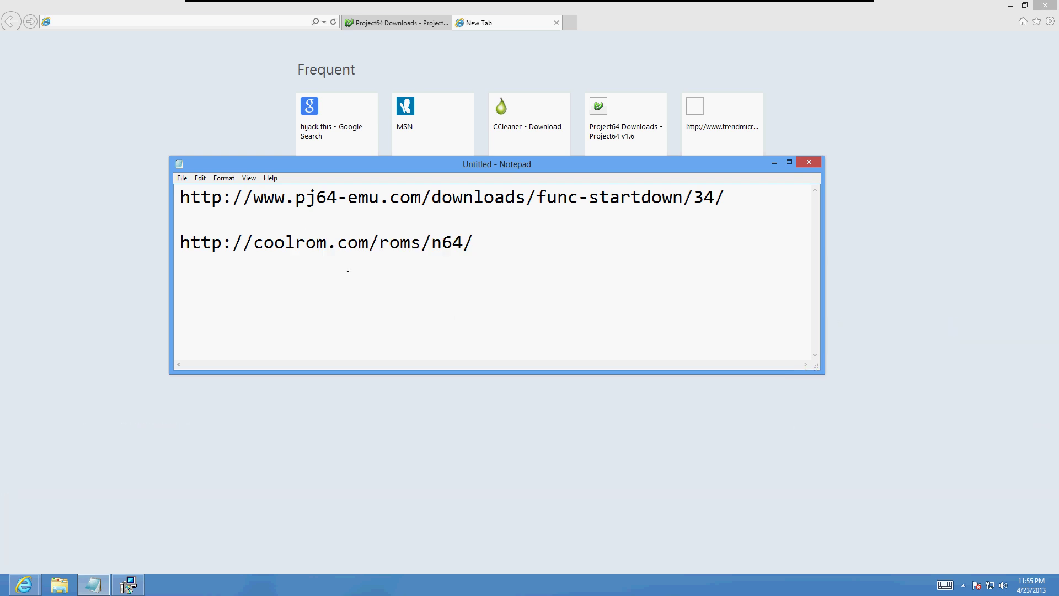
left_click_drag(475, 243, 163, 243)
key("ctrl+c")
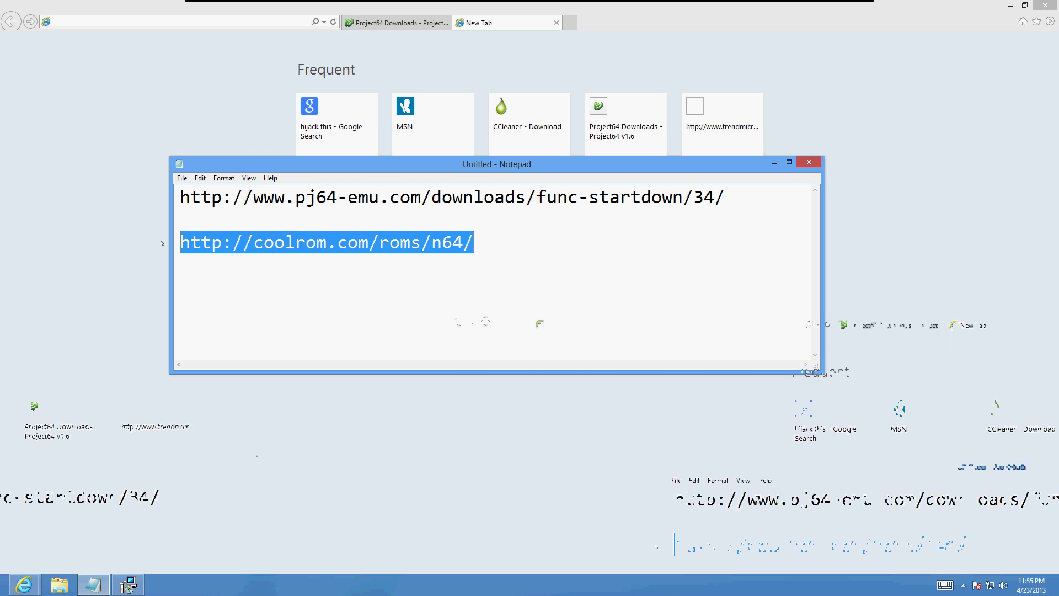
left_click(162, 243)
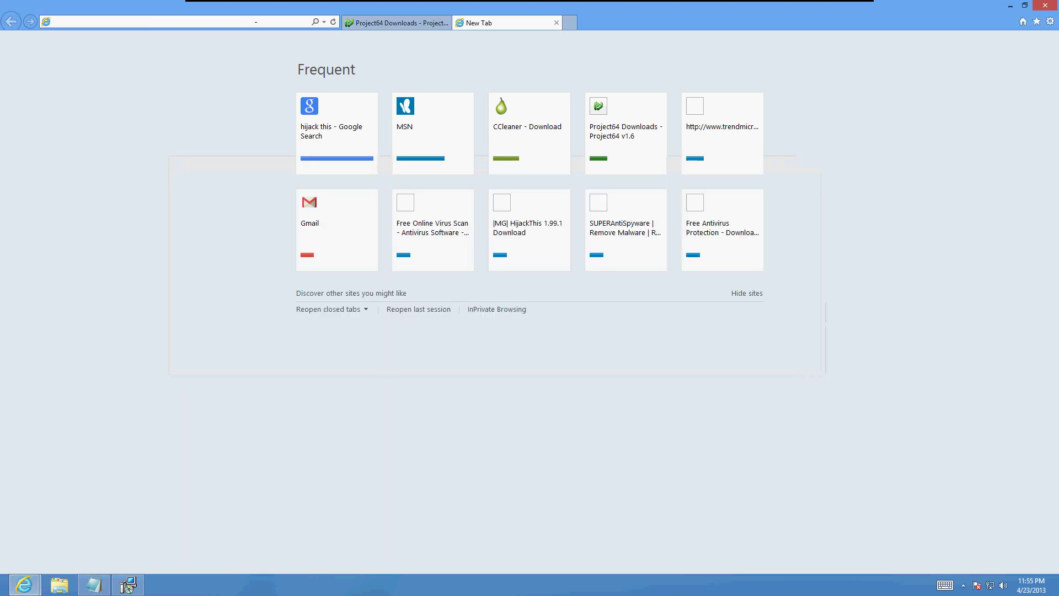
key("ctrl+v")
key("Return")
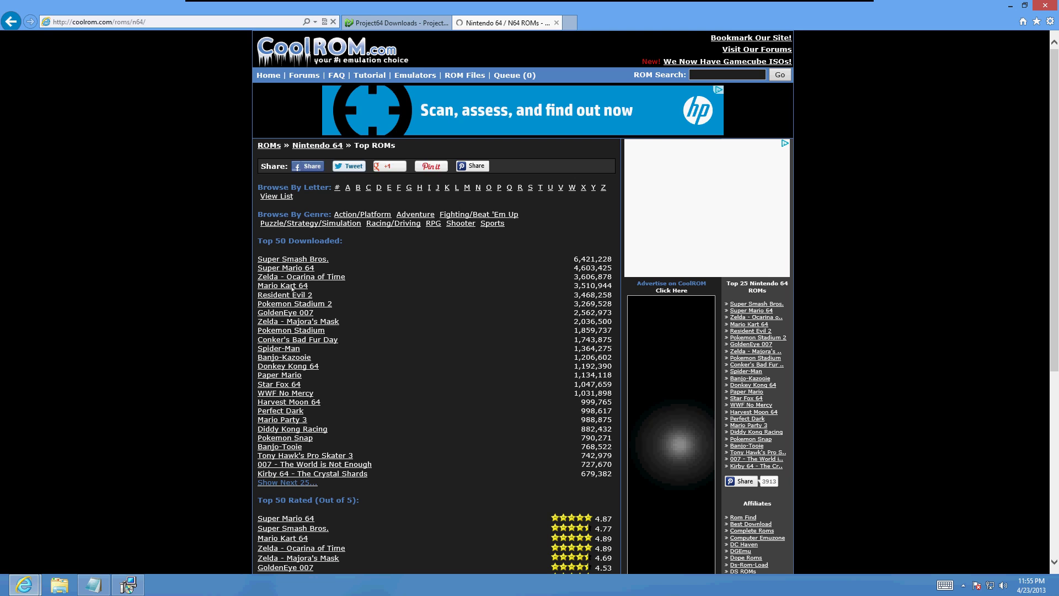
scroll(294, 289, "down", 1)
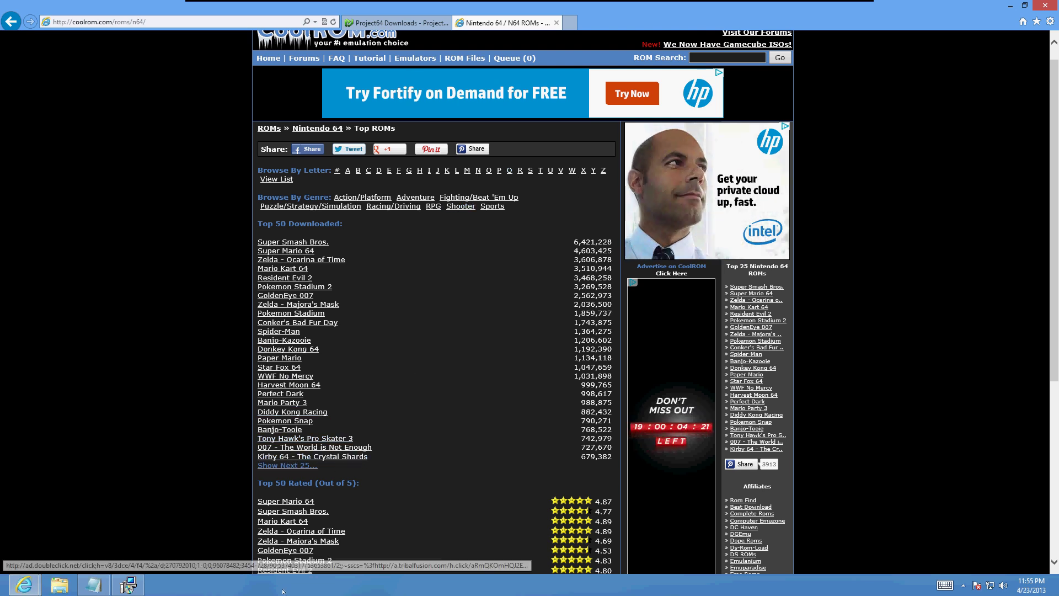
Finish the Project64 1.6 installer with launch enabled, accept English as the language, and minimize the emulator
left_click(128, 584)
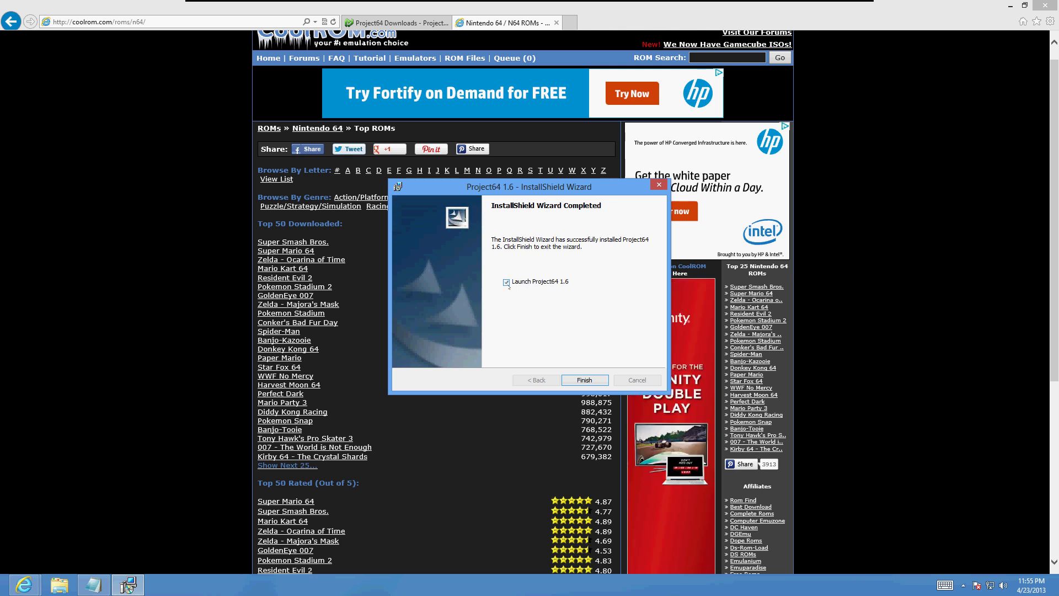
left_click(584, 380)
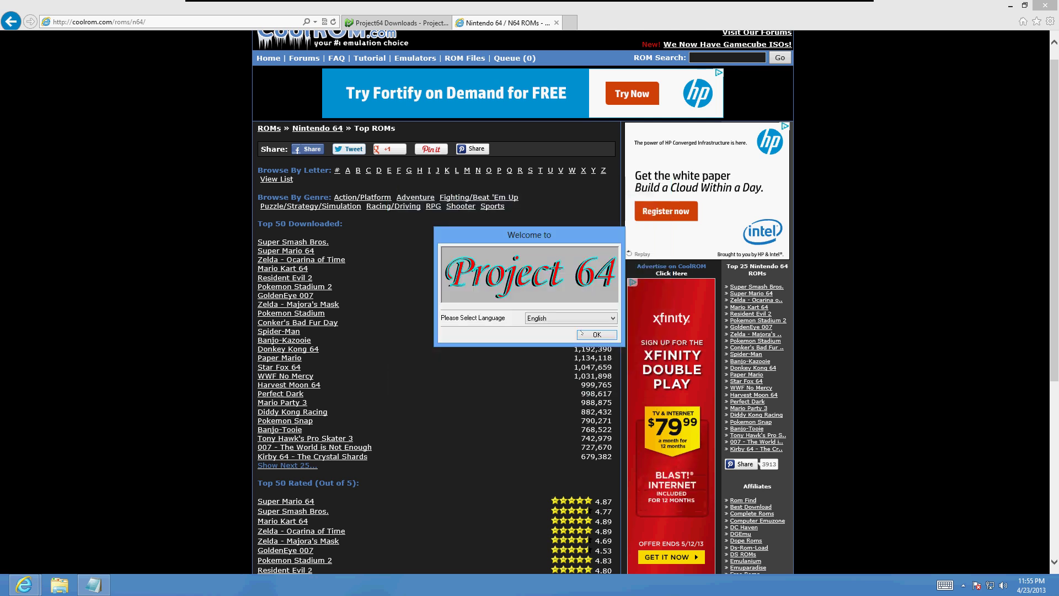
key("Return")
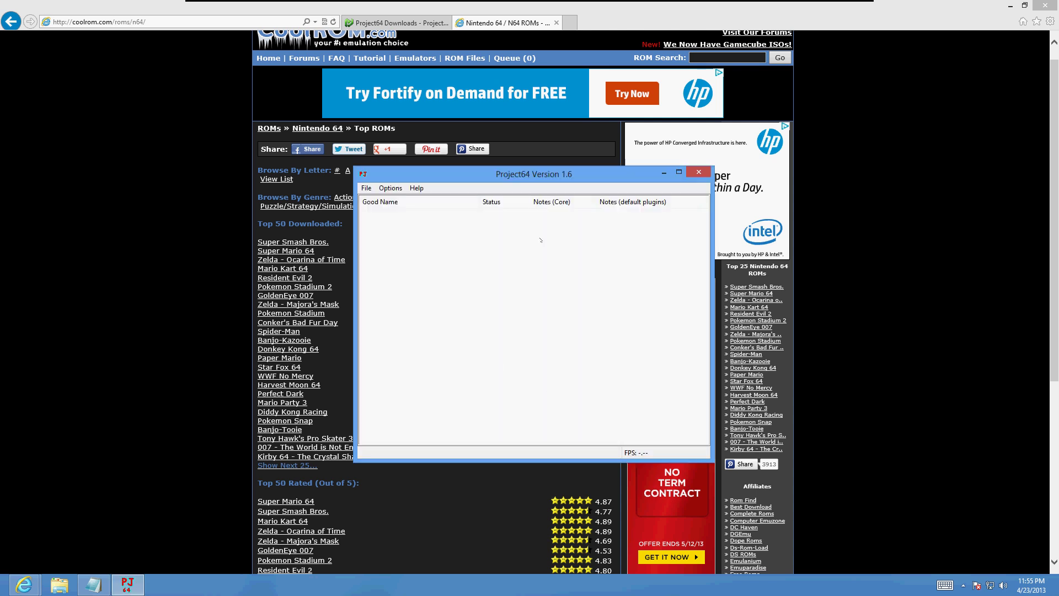
left_click(664, 175)
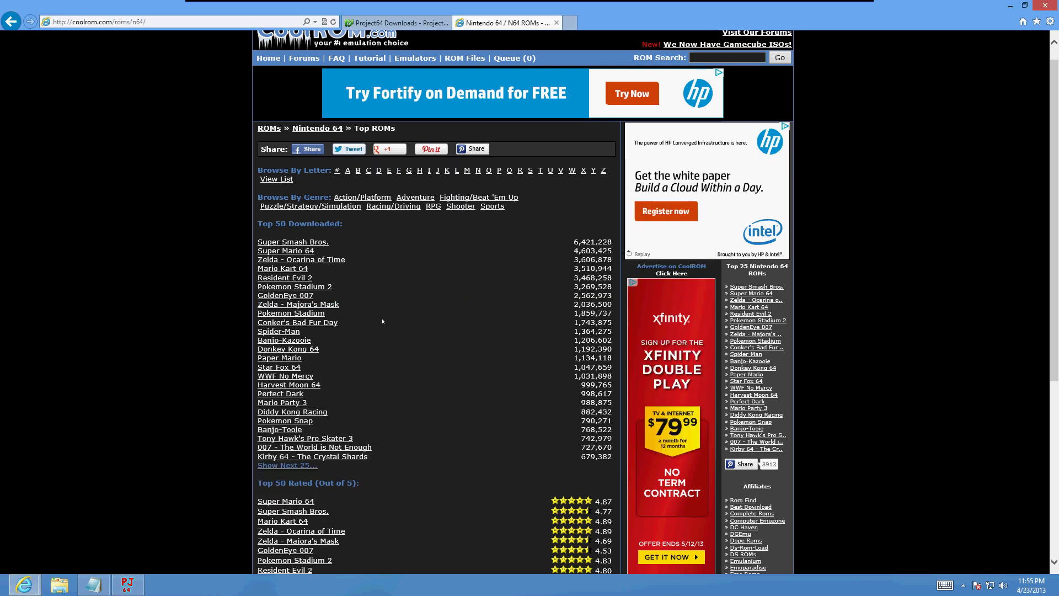
Open the Super Smash Bros. ROM page from the Top 50 Downloaded list and request its zip download
left_click(282, 242)
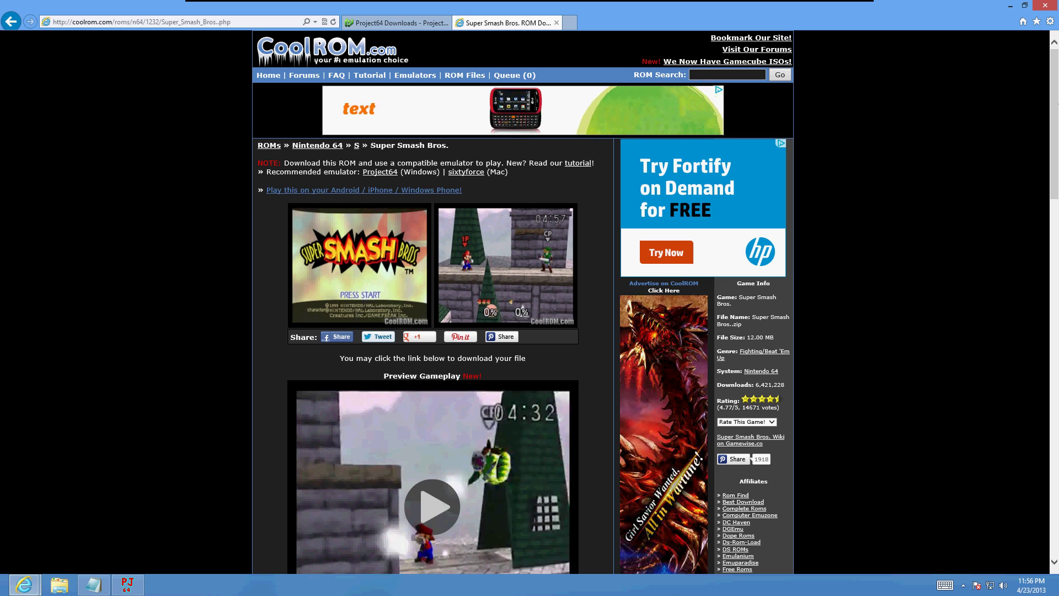
left_click_drag(1052, 114, 1051, 209)
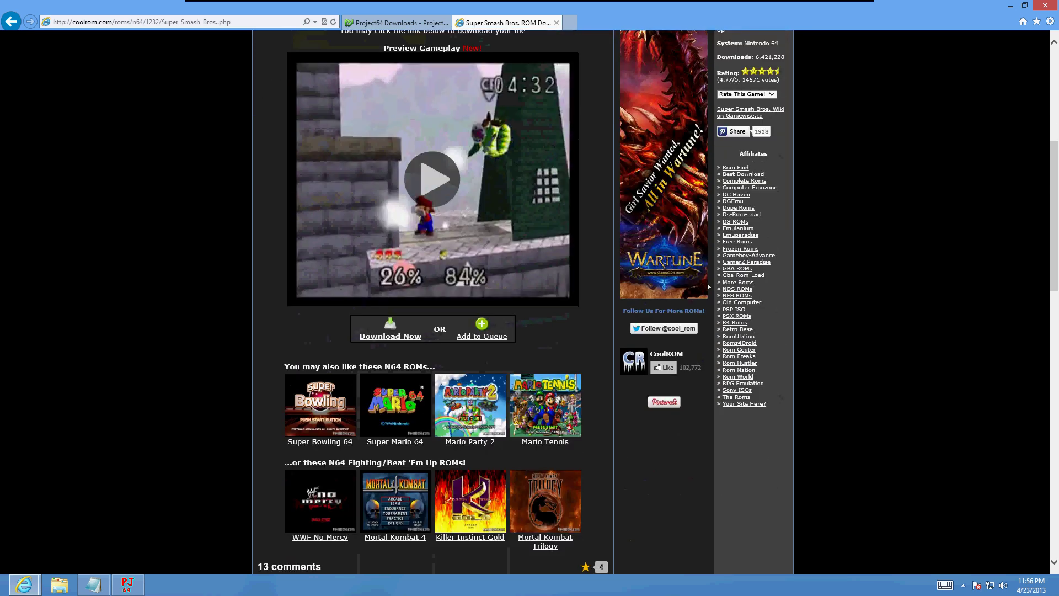
left_click(382, 336)
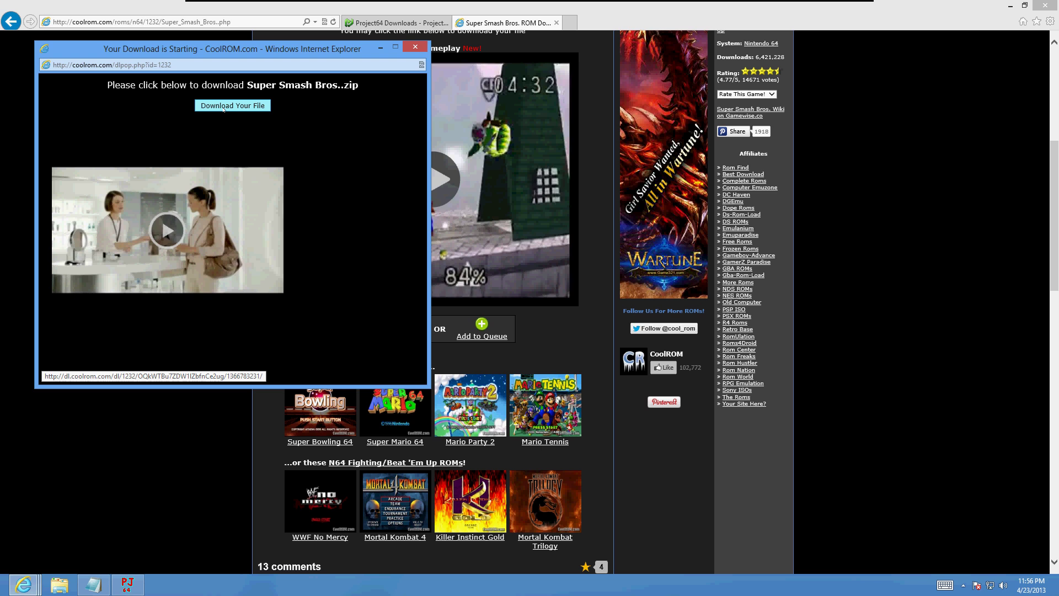
left_click(227, 109)
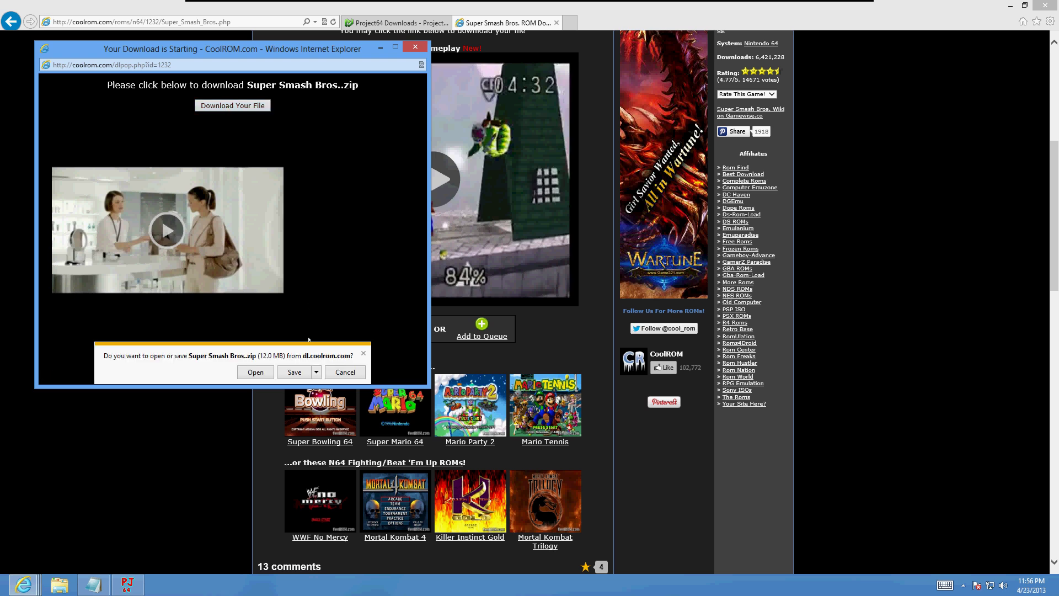
Save the Super Smash Bros. zip file to the Desktop
left_click(316, 372)
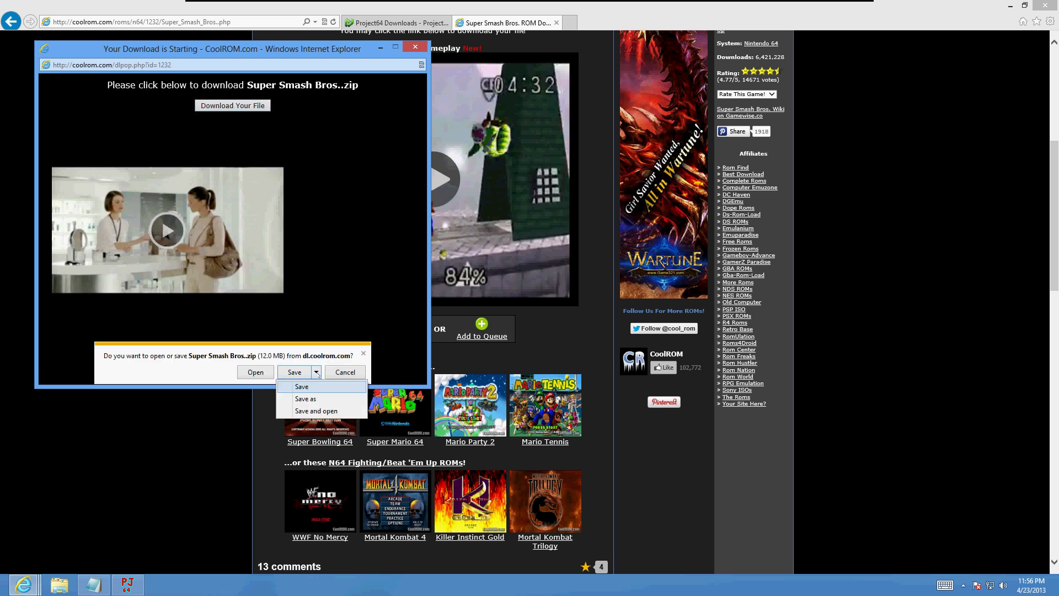
left_click(315, 399)
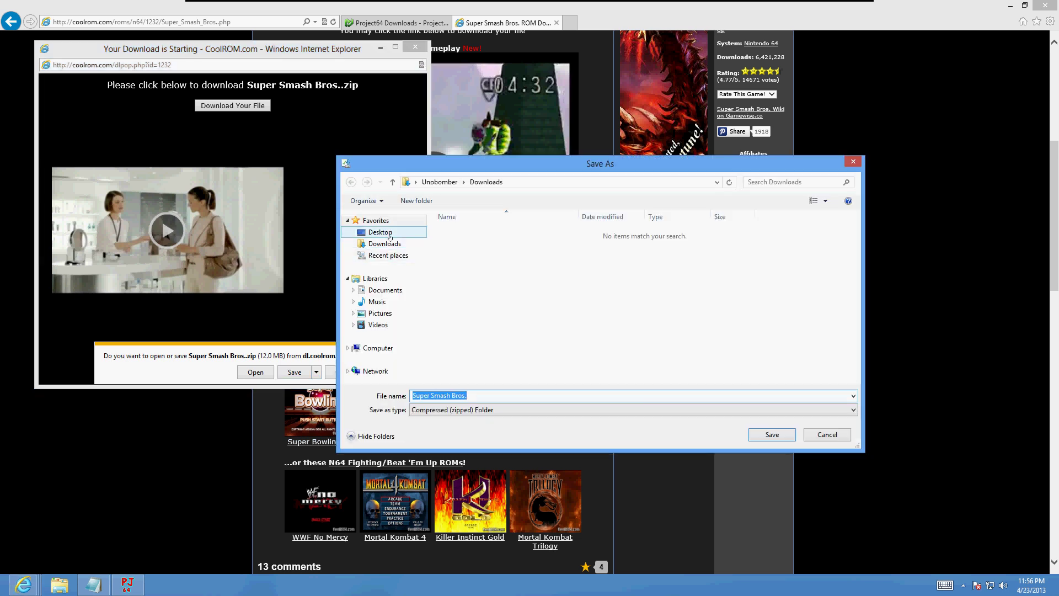
left_click(390, 237)
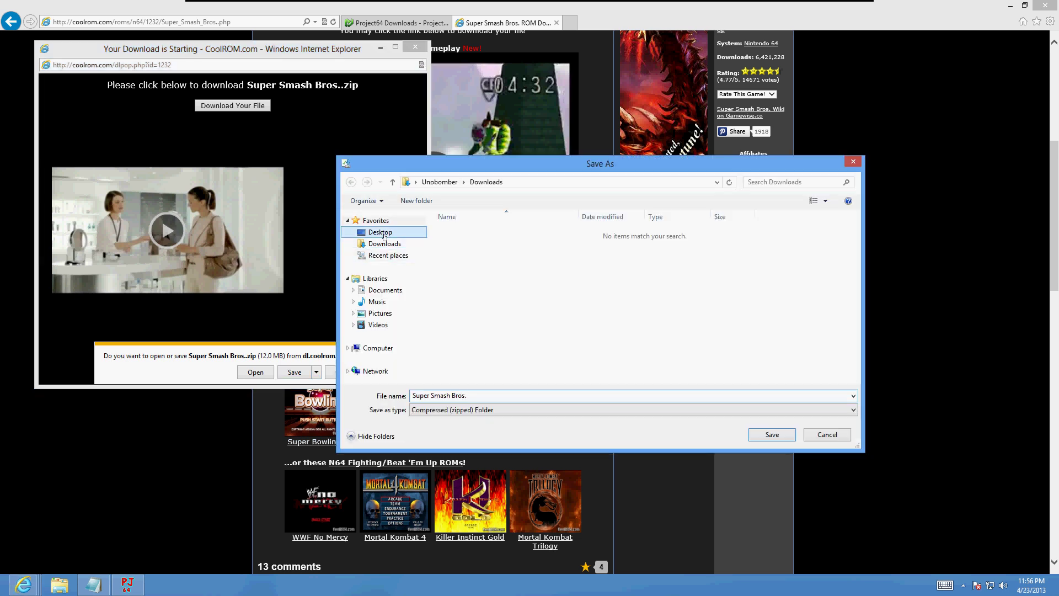
left_click(763, 438)
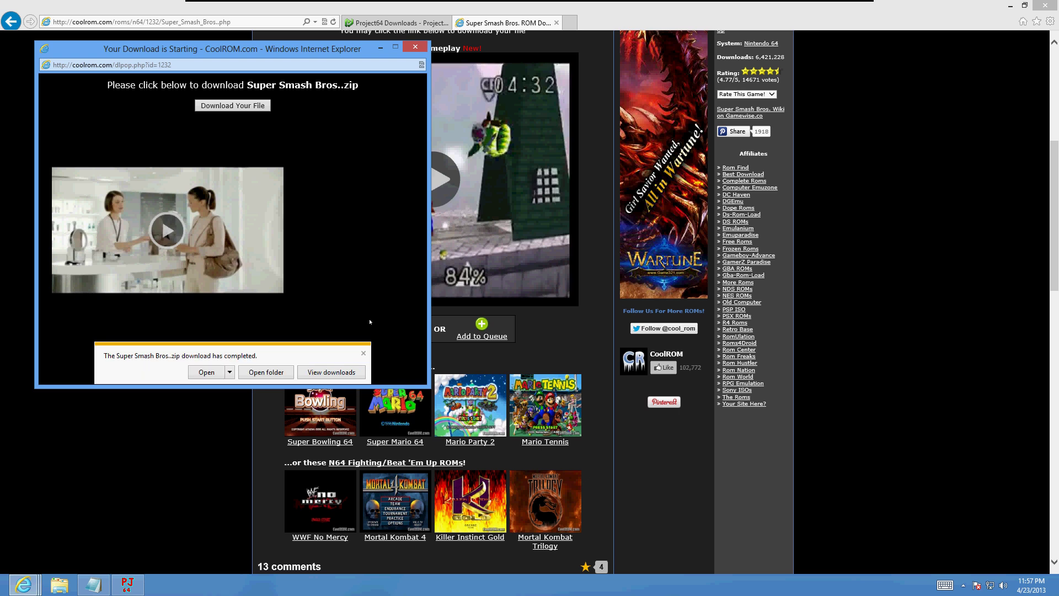
Switch to Project64, open the Super Smash Bros. ROM from the Desktop, and set the game to full screen
left_click(127, 584)
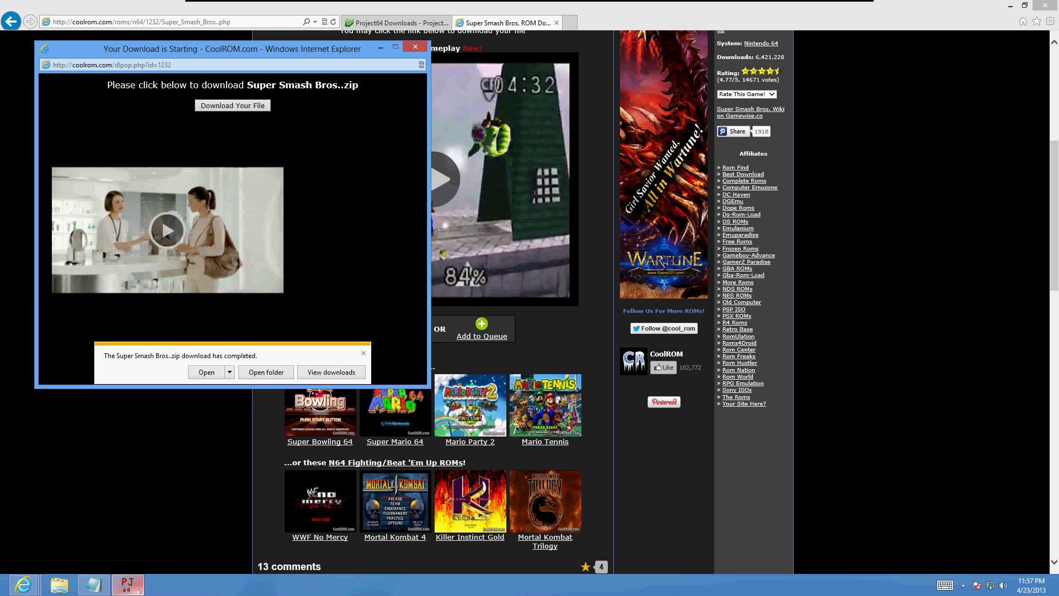
left_click_drag(554, 180, 546, 172)
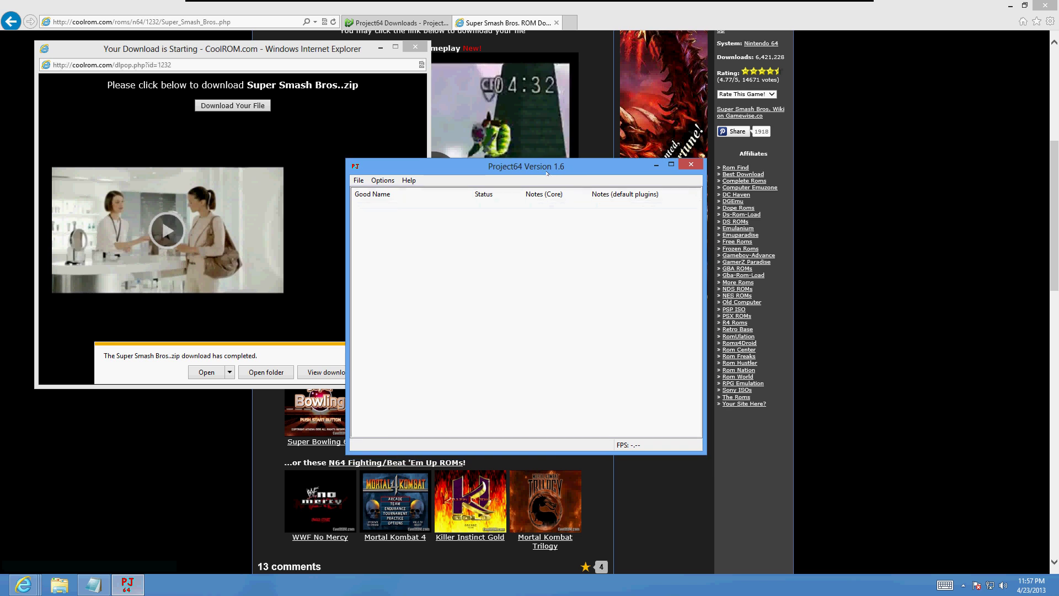
left_click(358, 180)
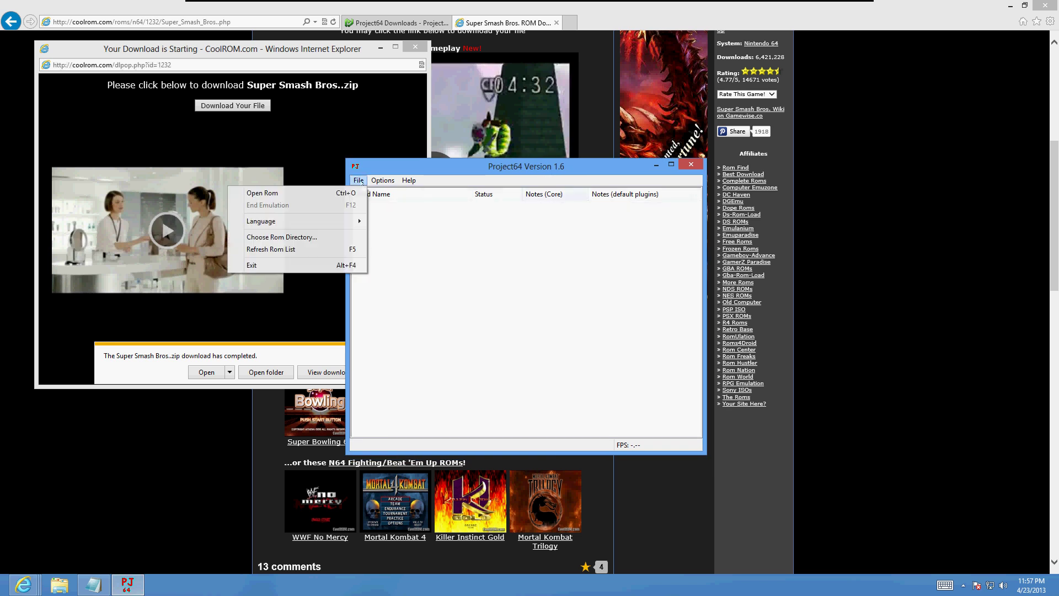
left_click(294, 192)
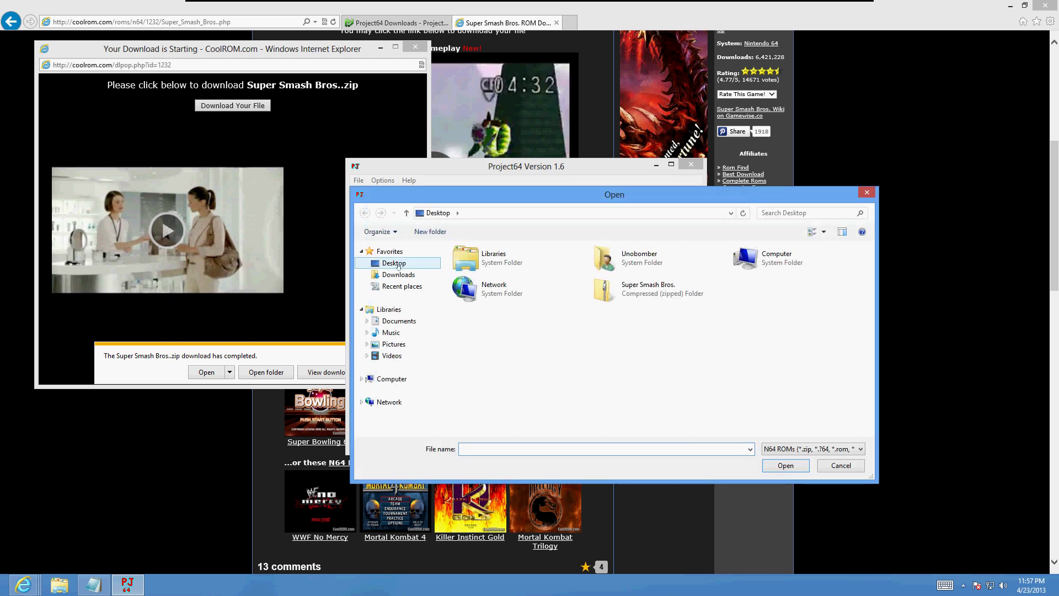
left_click(394, 266)
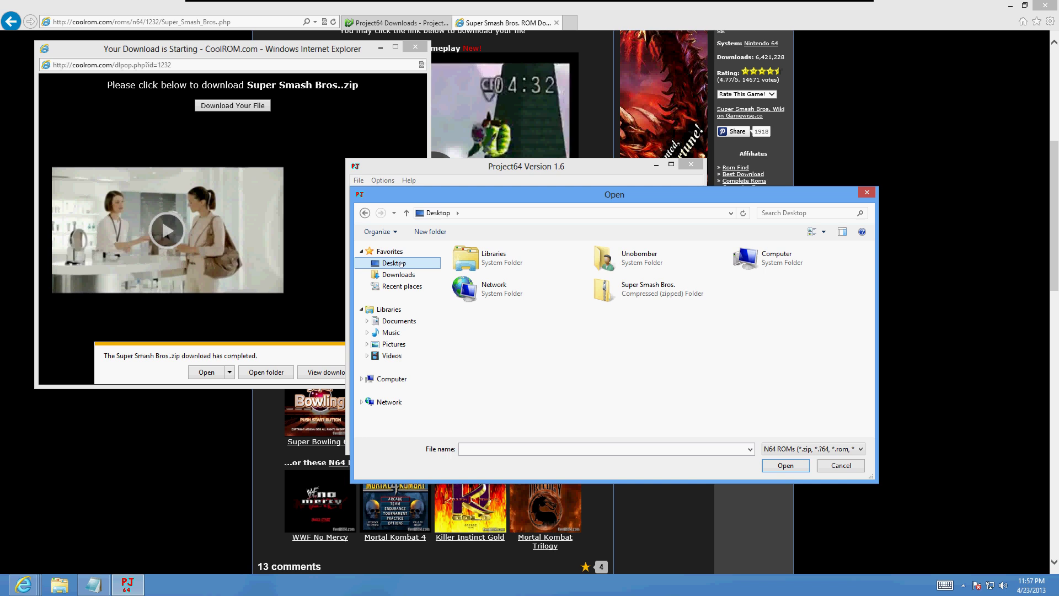
double_click(619, 289)
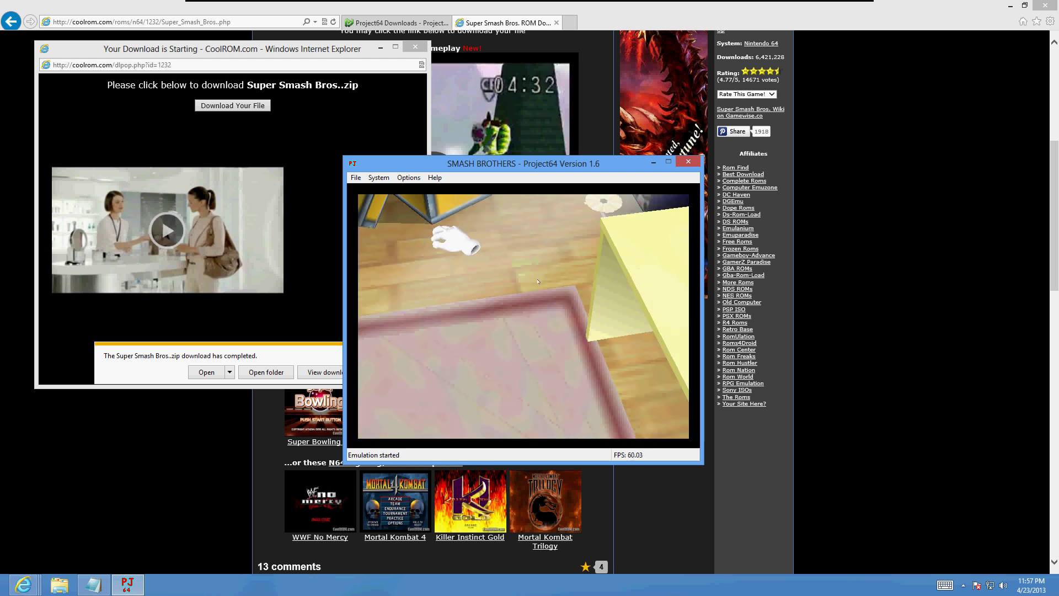
left_click(408, 178)
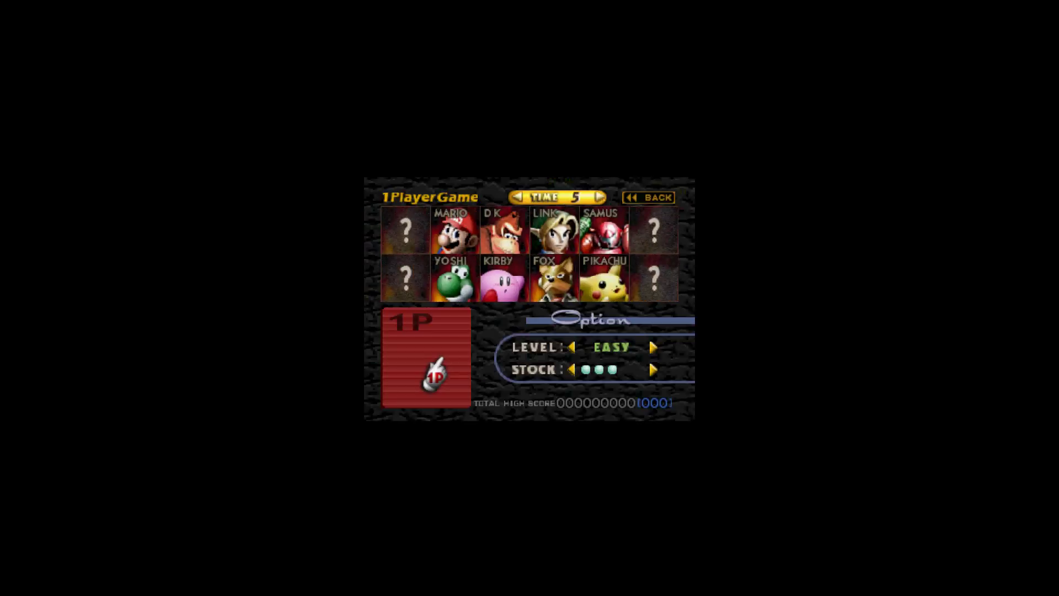
Choose Link as the fighter for the 1 Player Game and start the match
key("Right")
key("Up")
key("Up")
key("Return")
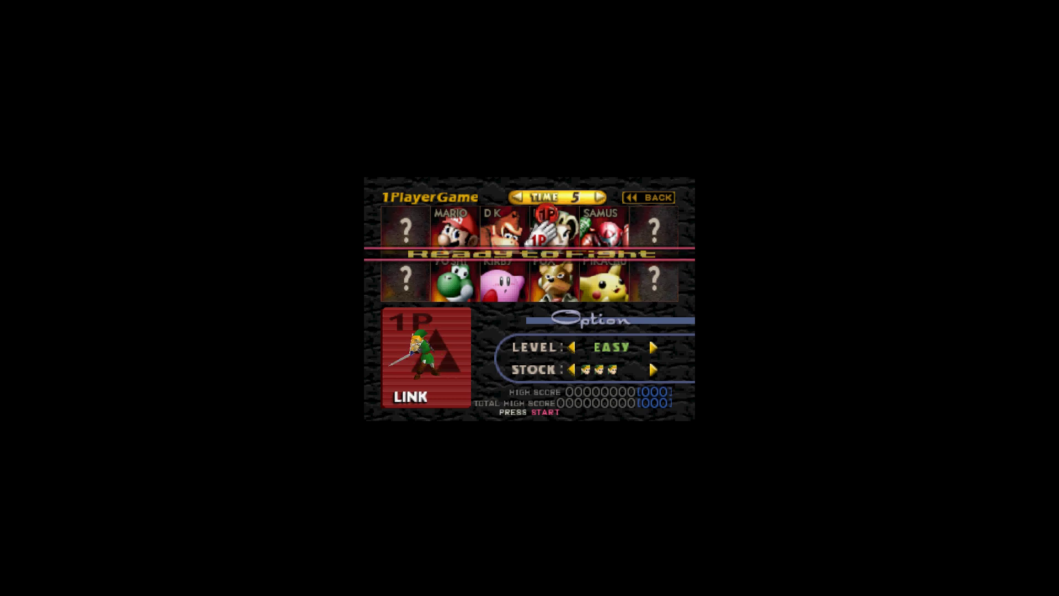
key("Down")
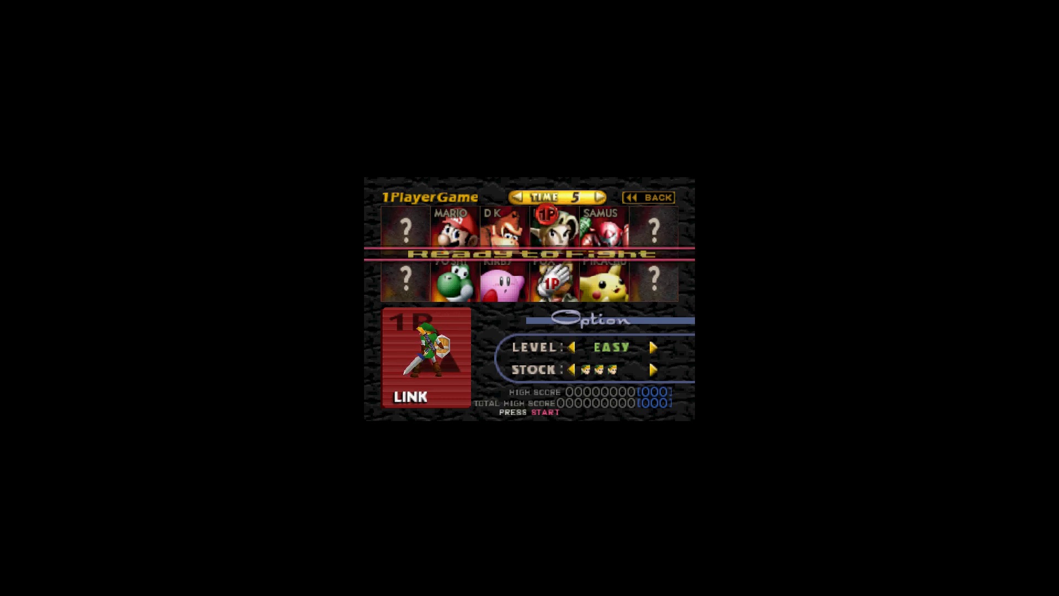
key("Return")
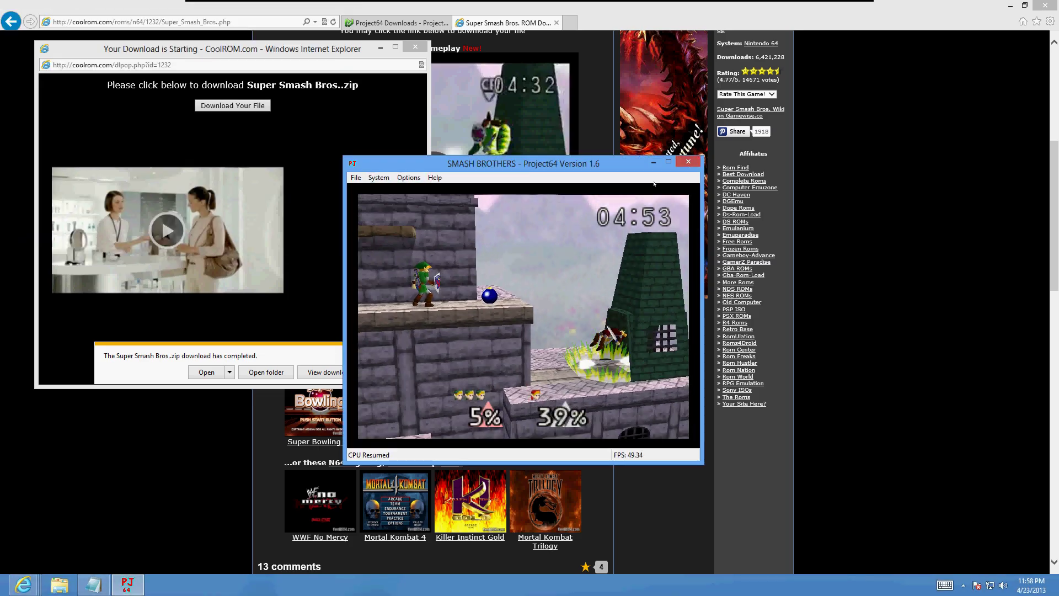
Close the Project64 emulator and take the Windows 8 virtual machine out of full screen
left_click(688, 161)
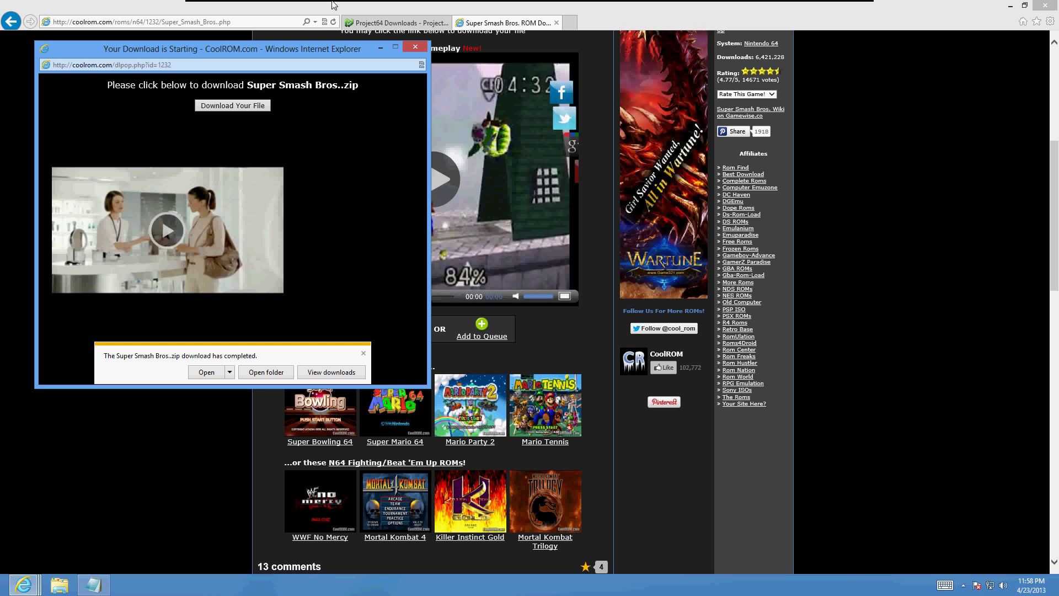
mouse_move(333, 4)
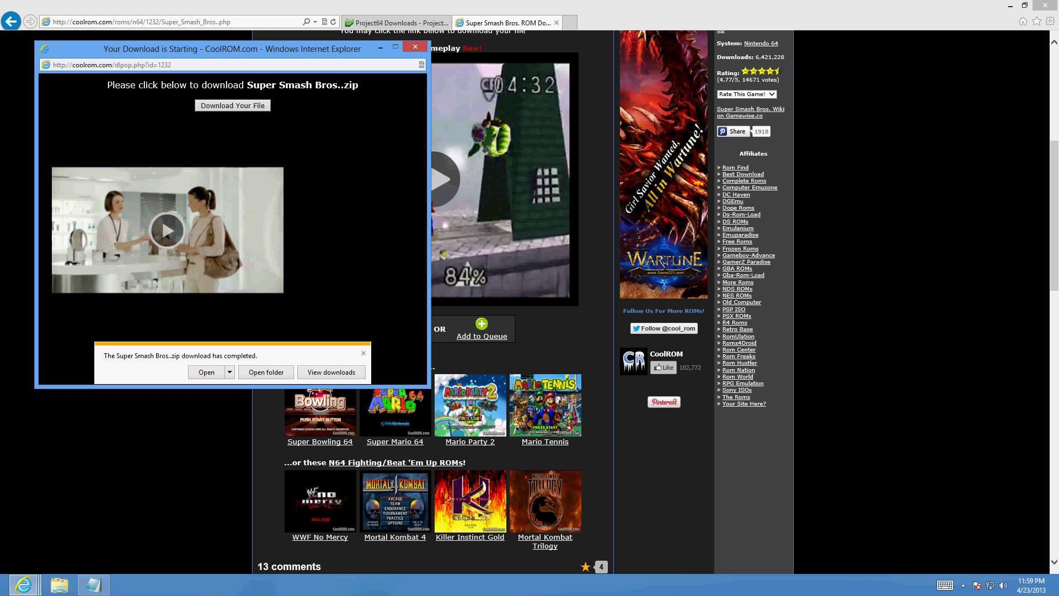
left_click(307, 8)
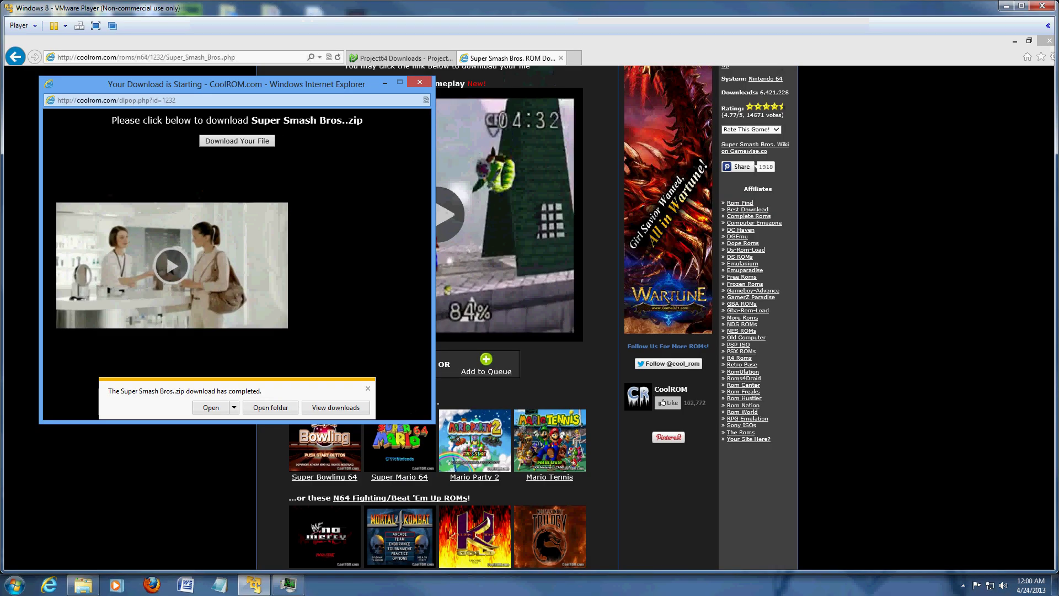